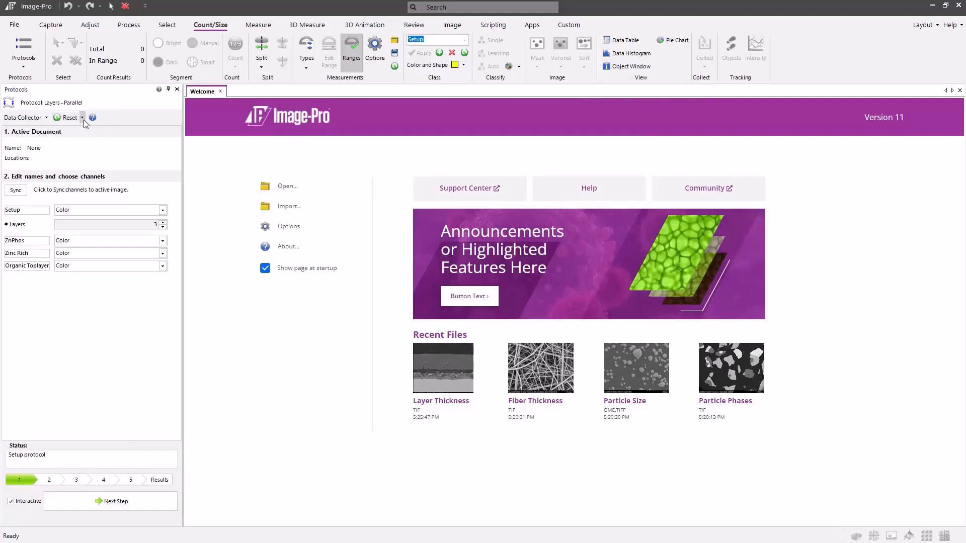
Step: Load the Layers - Parallel protocol's demo with its Layer Thickness.tif image and sync the channels to that image
click(82, 119)
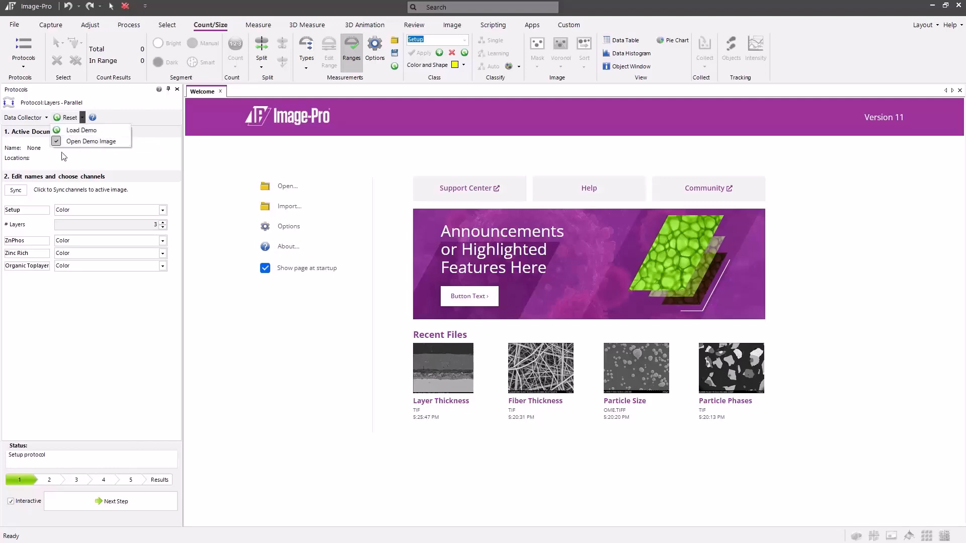
click(108, 131)
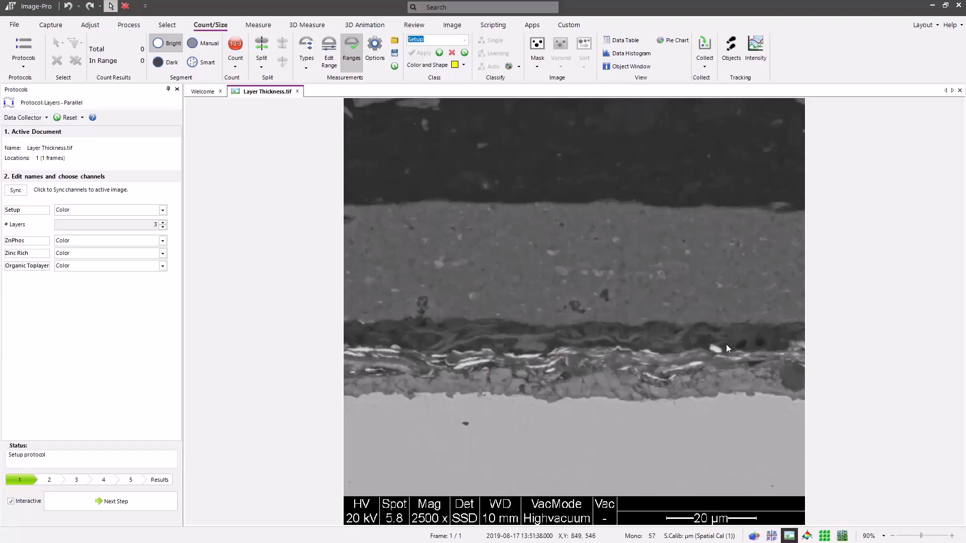
click(17, 191)
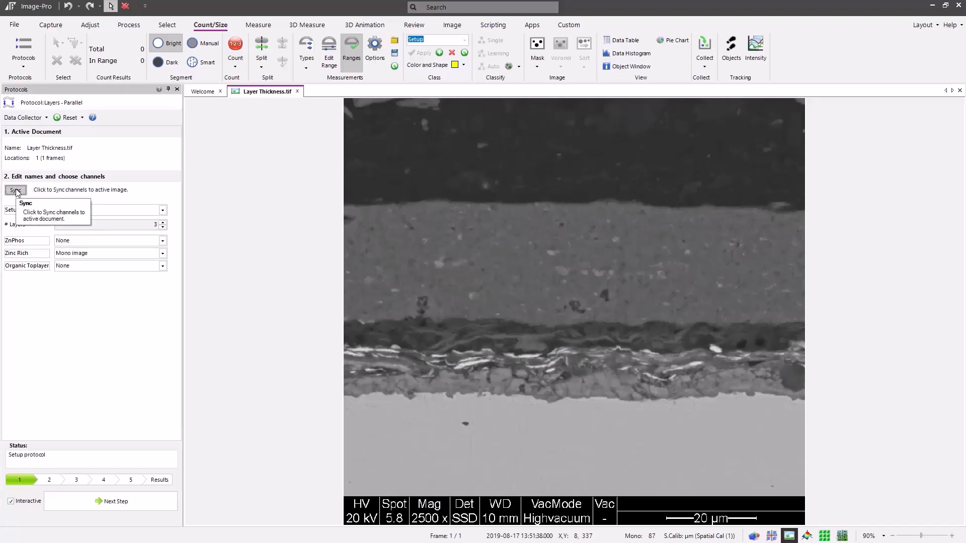
click(162, 210)
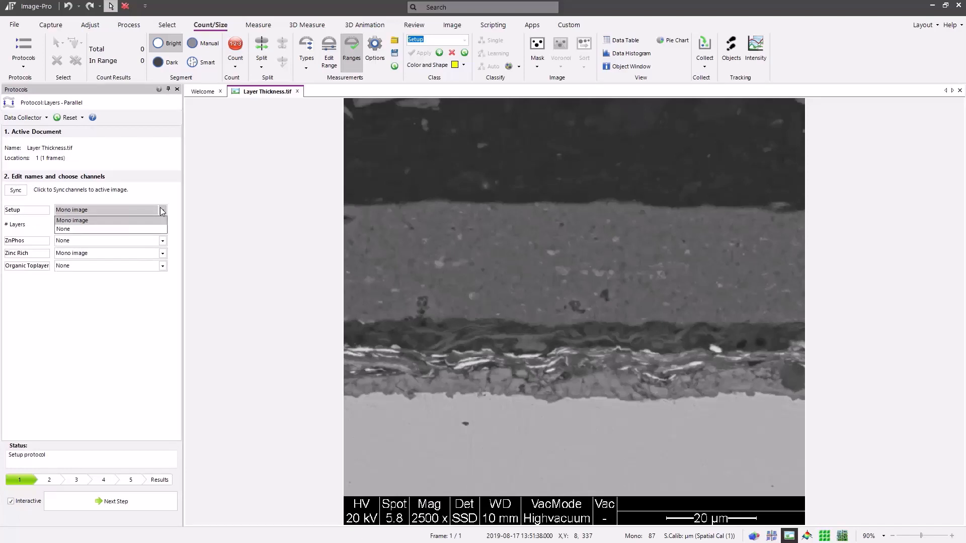
click(162, 210)
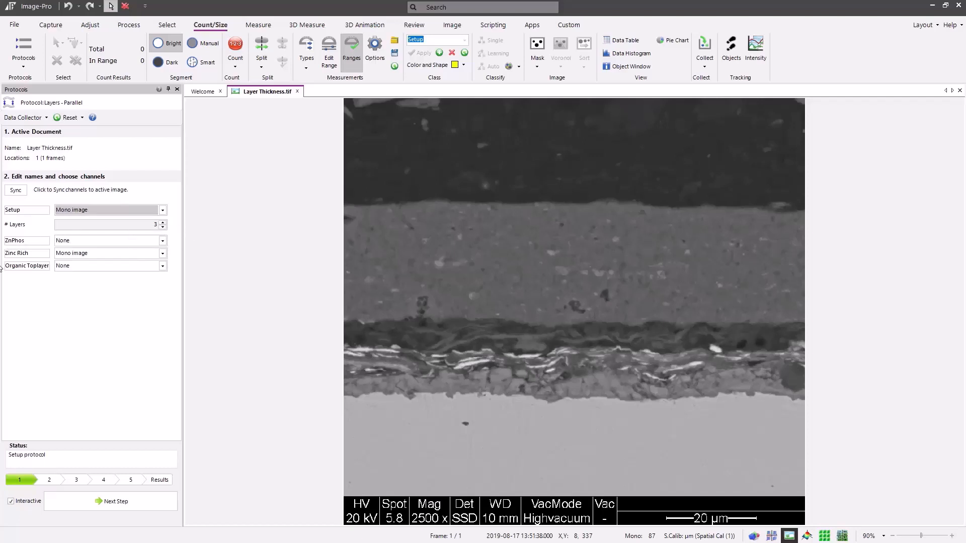
Step: Assign the Mono image channel to the ZnPhos and Organic Toplayer layers
click(162, 241)
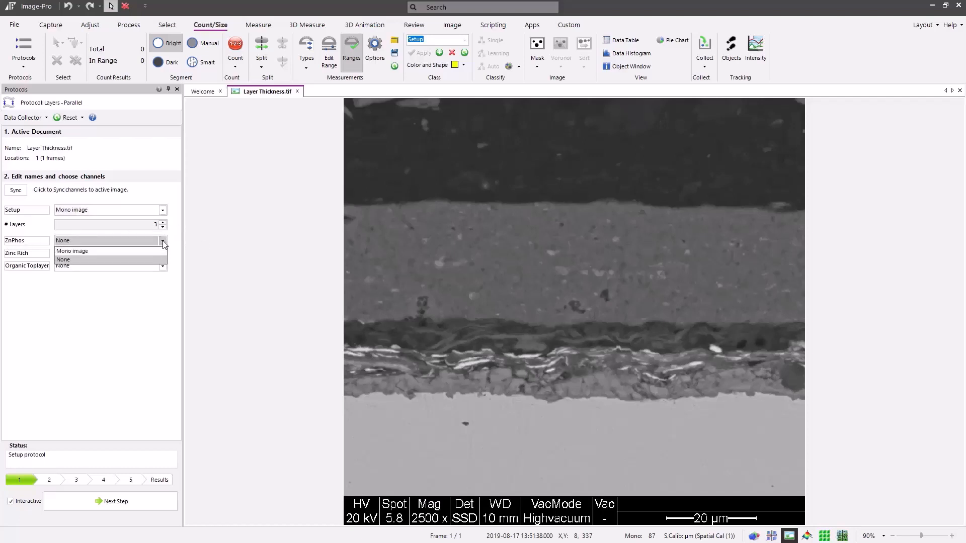
click(149, 254)
click(163, 256)
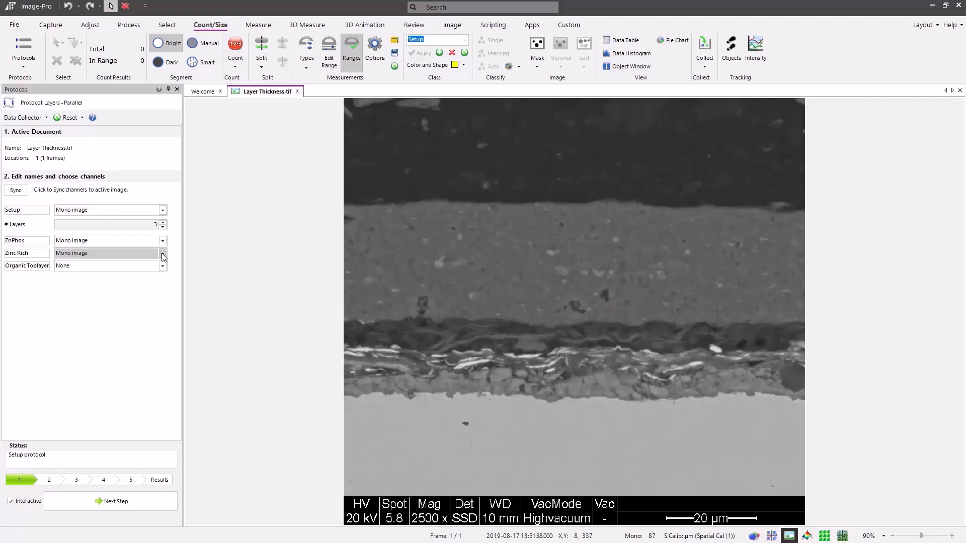
click(162, 266)
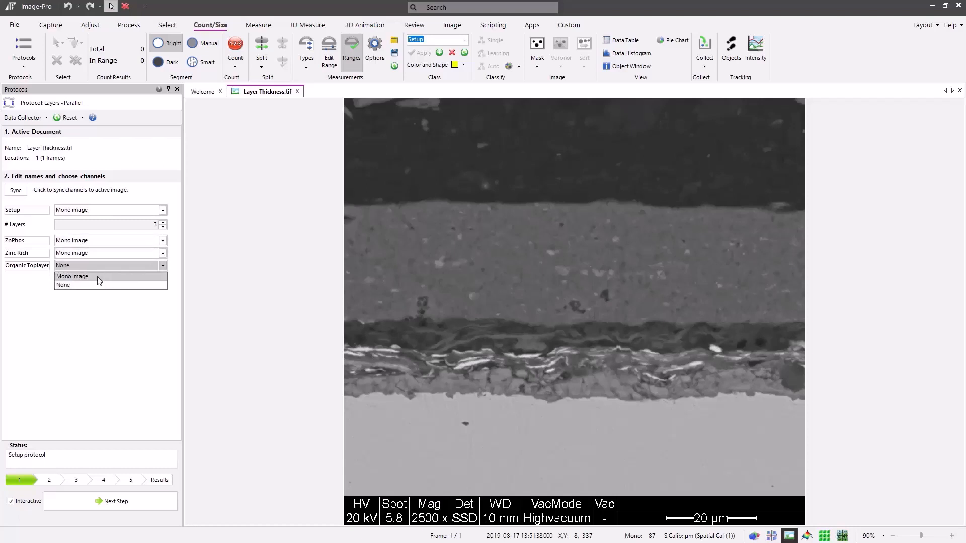
click(98, 277)
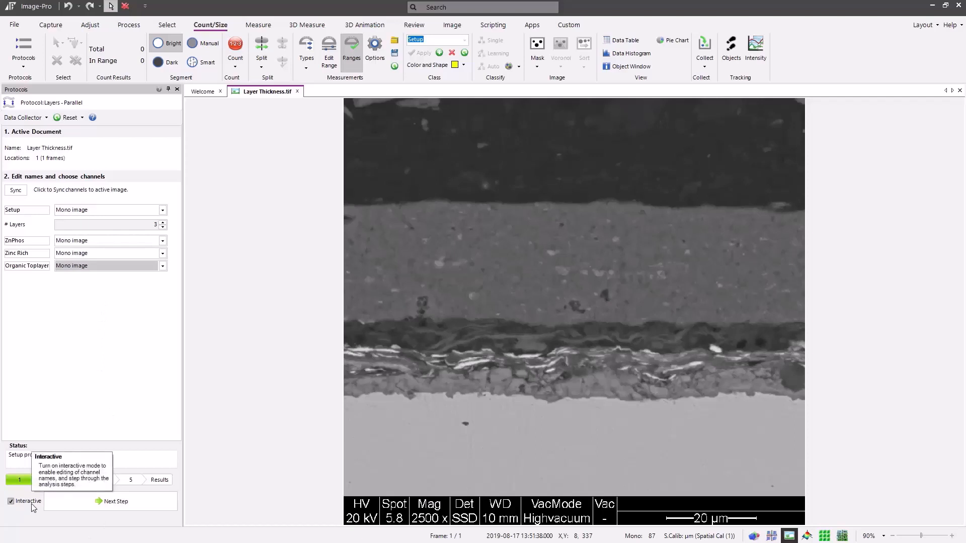
Step: Advance to the sampling setup, keep the Preset Horizontal layers orientation and set the Sampling Frequency to 25
click(108, 508)
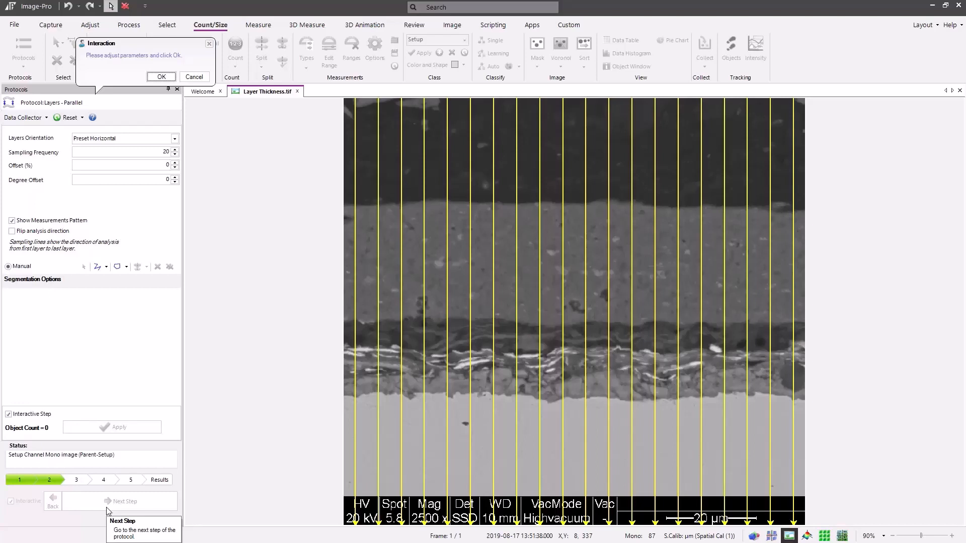
click(175, 140)
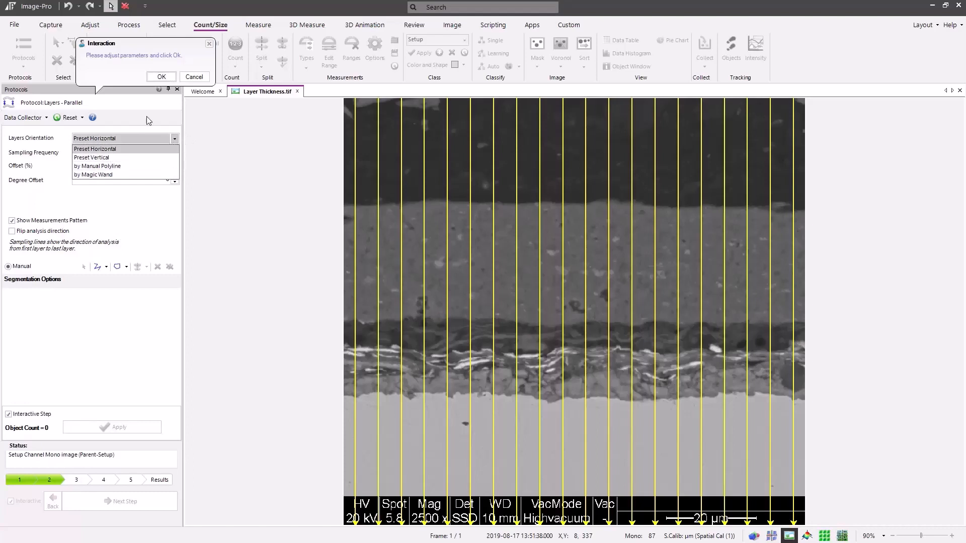
click(163, 119)
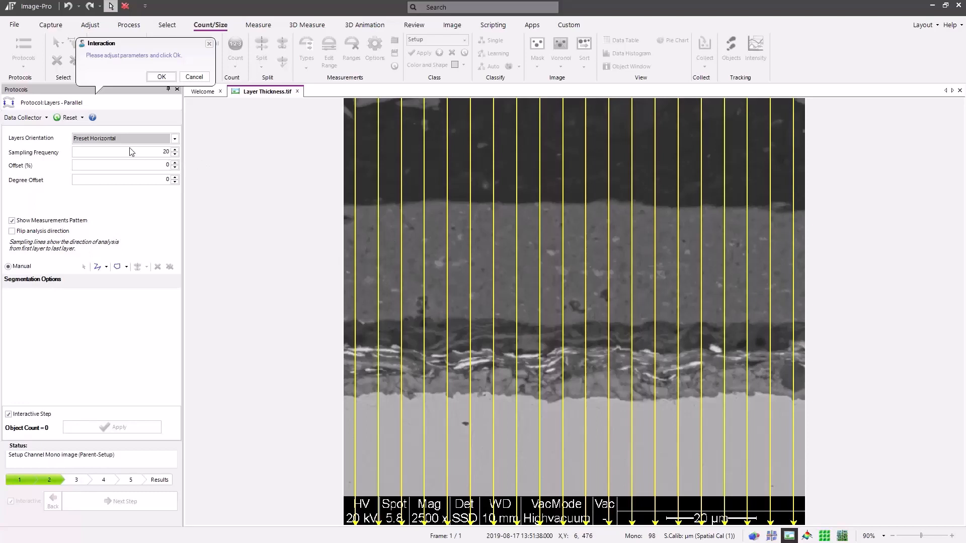
click(175, 149)
click(175, 149)
click(175, 149)
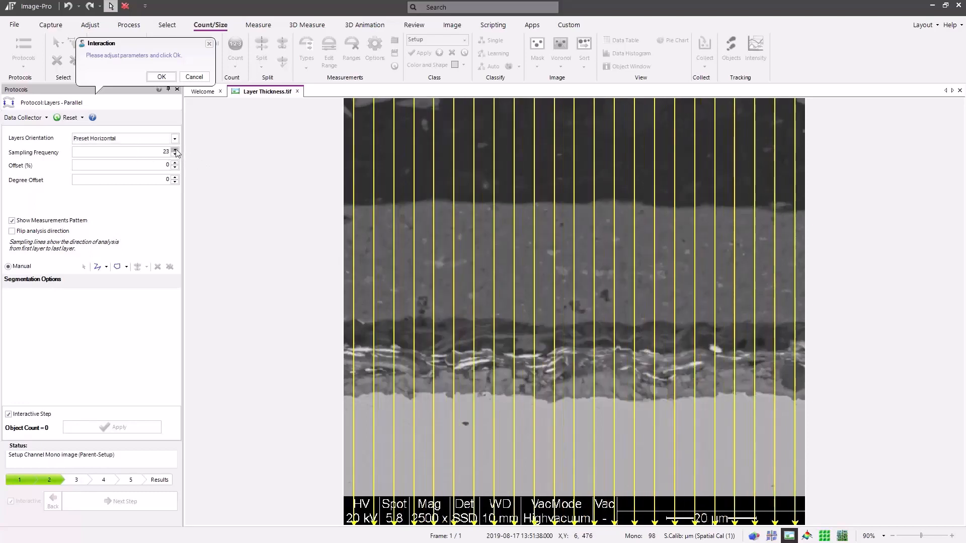
click(175, 150)
click(175, 149)
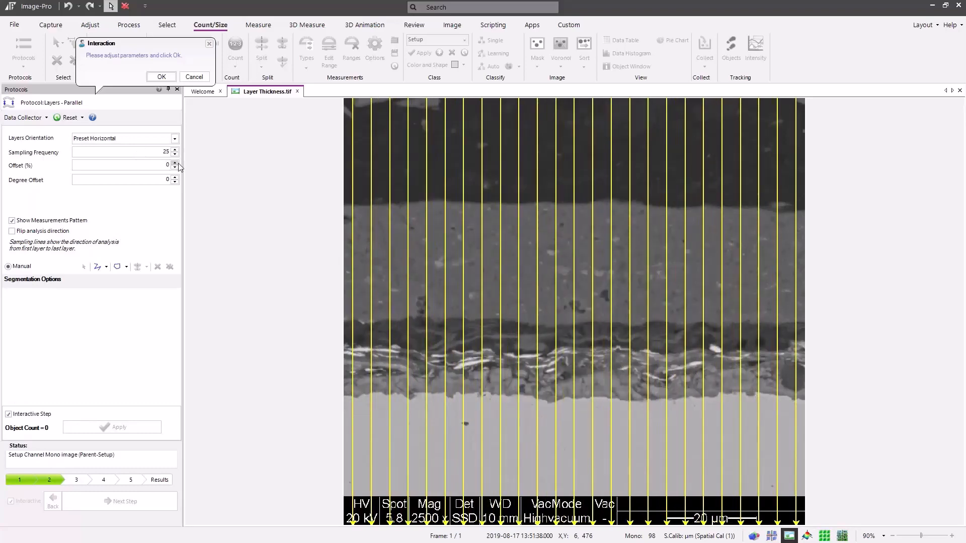
Step: Try an Offset of 4% on the sampling lines and reset it to 0
click(175, 163)
click(175, 163)
click(175, 163)
click(174, 162)
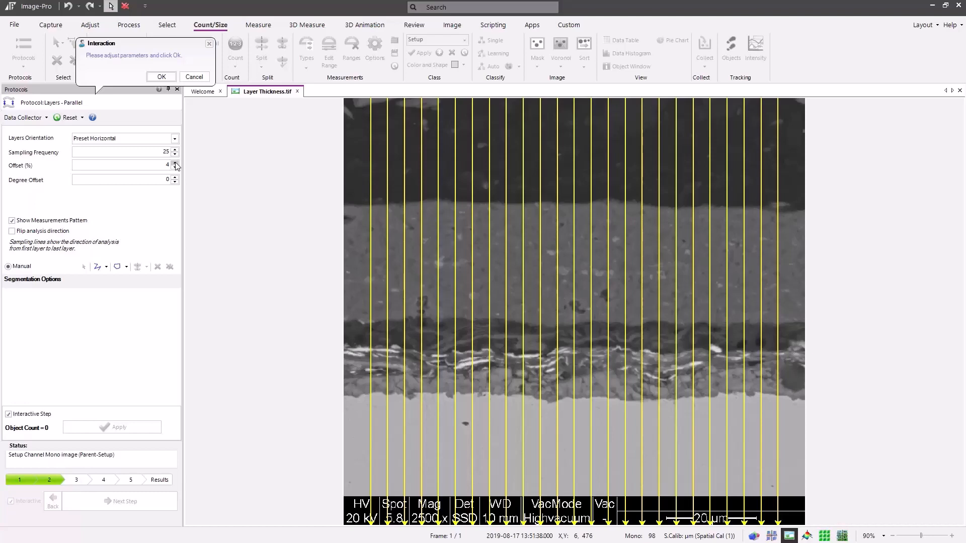
click(175, 169)
click(175, 168)
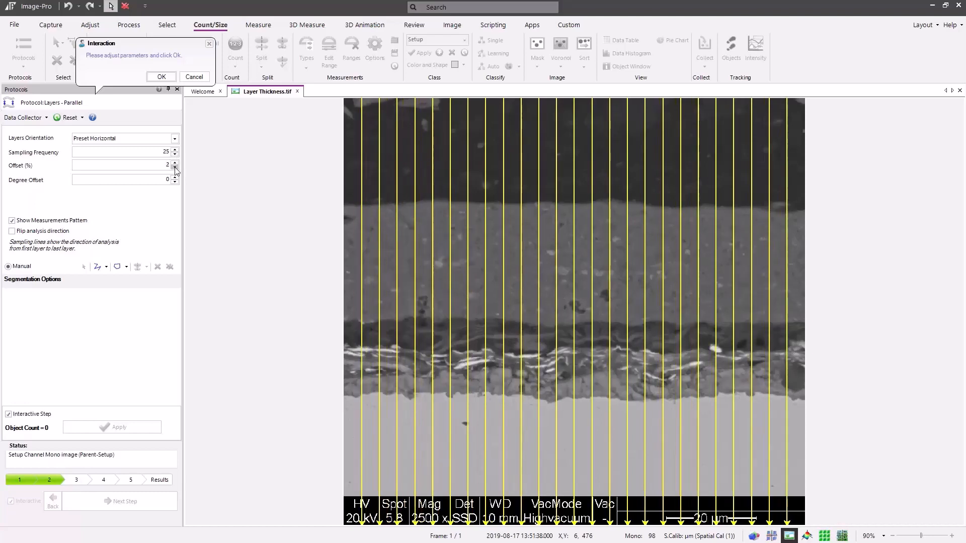
click(175, 169)
click(175, 169)
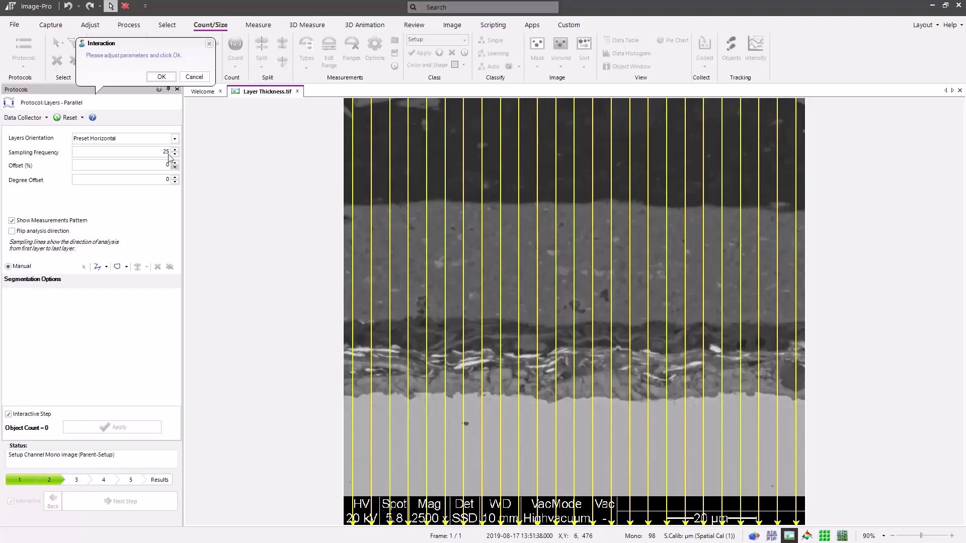
Step: Try a Degree Offset of 3 on the sampling lines and reset it to 0
click(174, 177)
click(174, 177)
click(174, 177)
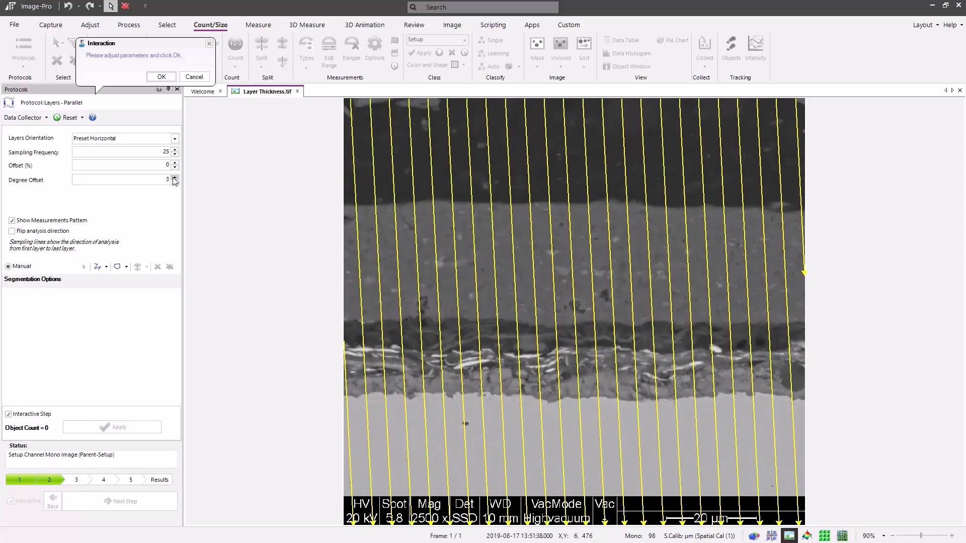
click(174, 182)
click(175, 182)
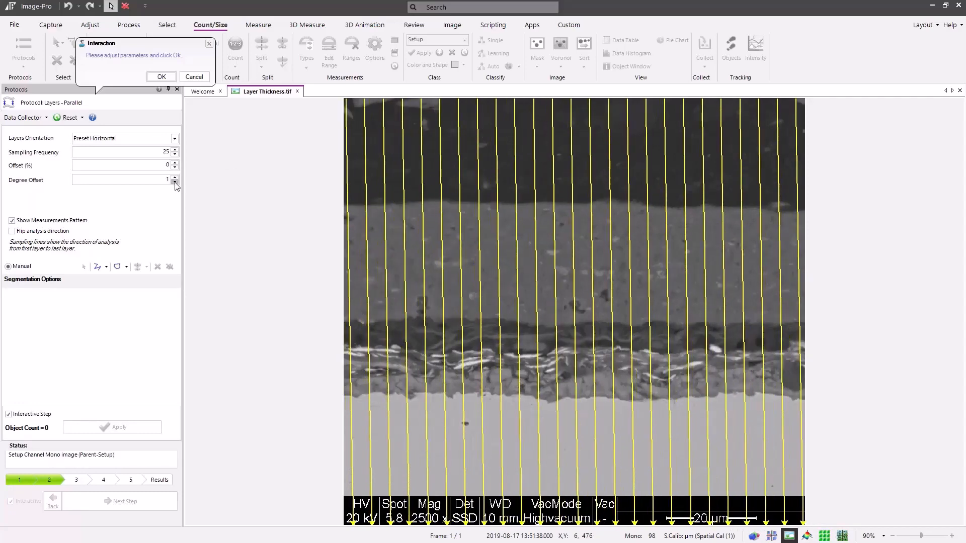
click(175, 182)
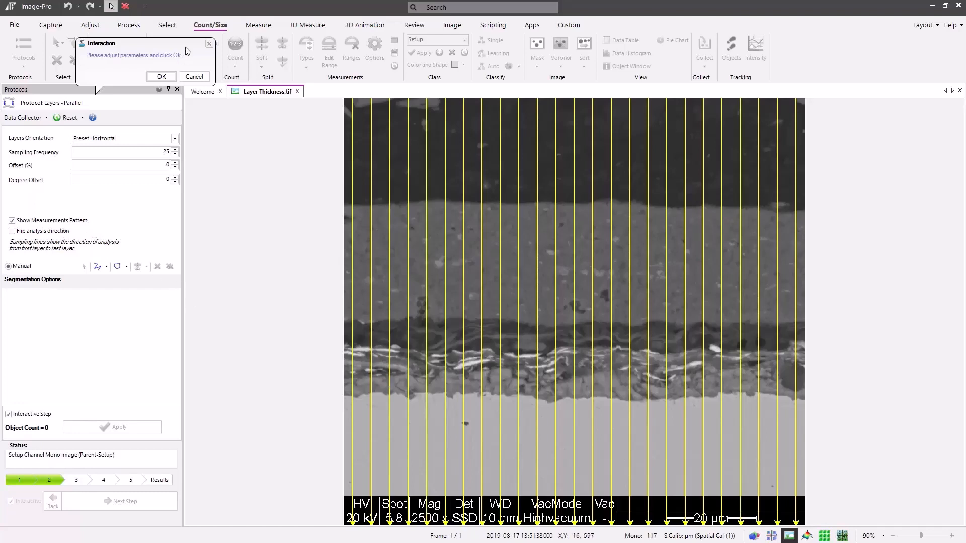
Step: Accept the sampling pattern and define the ZnPhos layer by outlining the wide mid-grey band with the Magic Wand
click(161, 78)
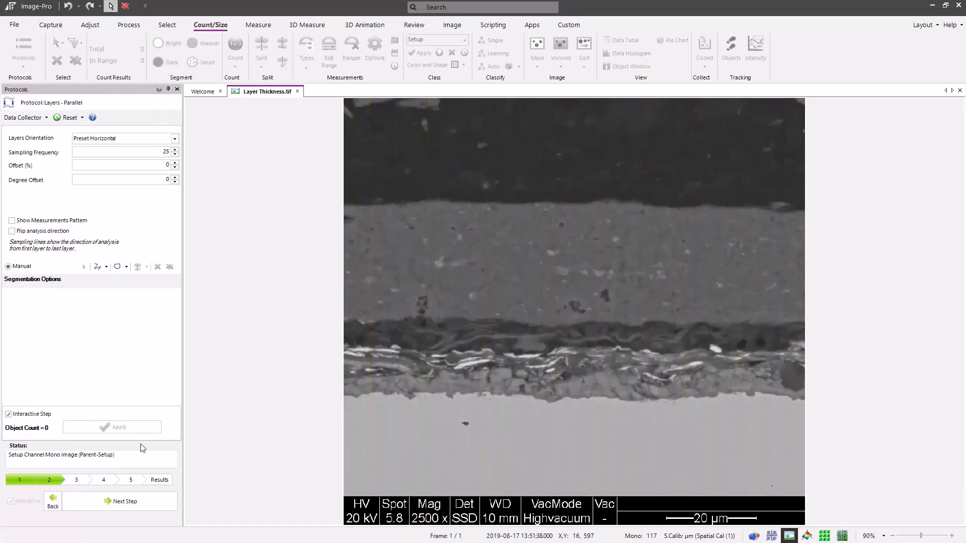
click(142, 502)
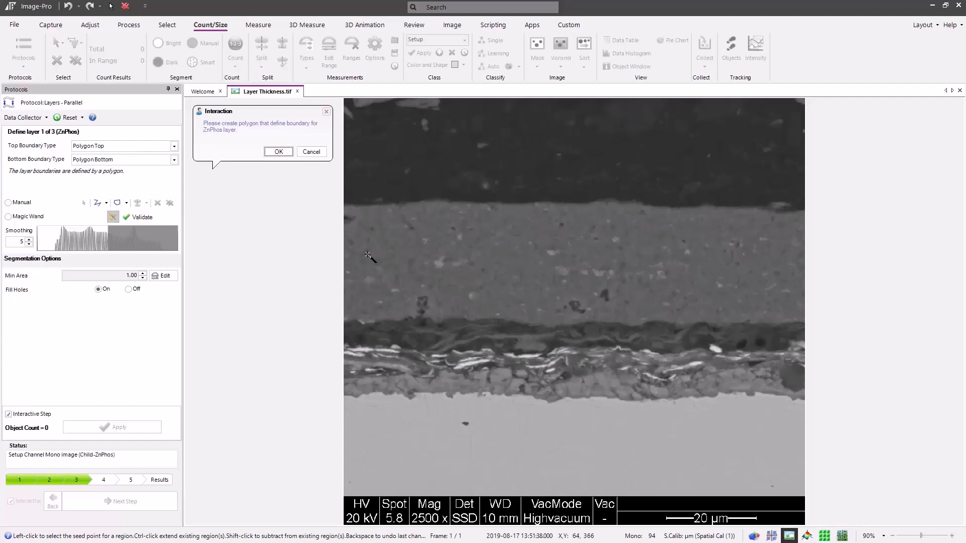
click(414, 247)
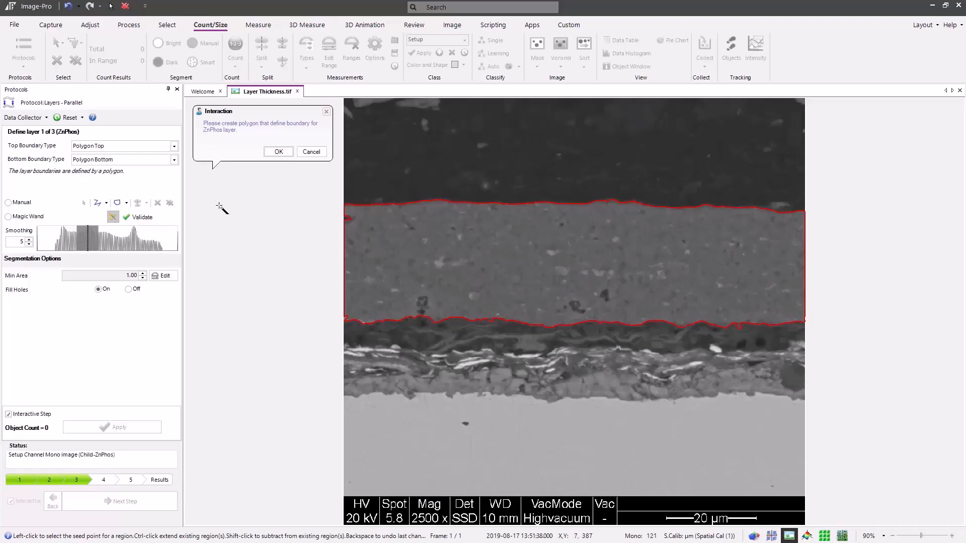
click(283, 154)
click(278, 152)
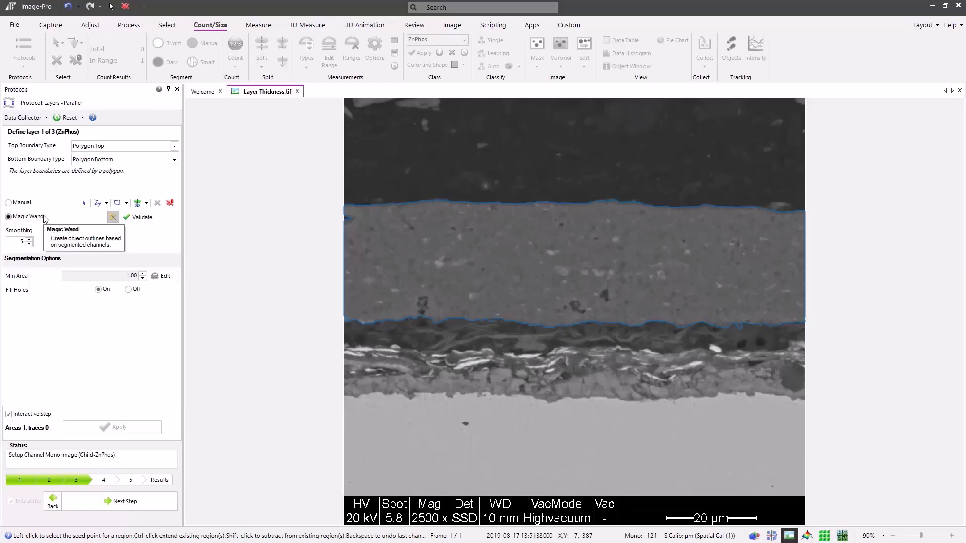
Step: Define the Zinc Rich layer's bottom boundary with a polyline traced across the full image width along the dark band's lower edge
click(120, 501)
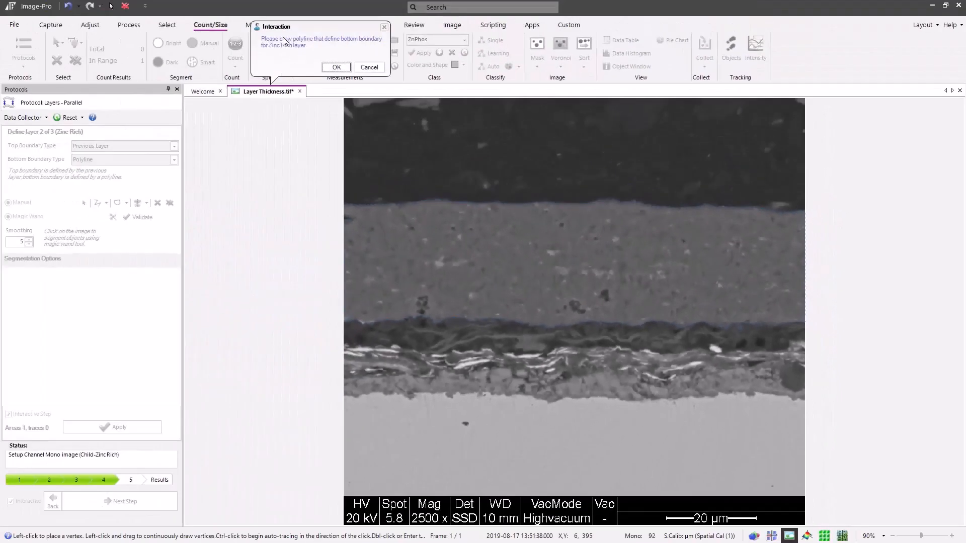
drag(281, 30, 221, 118)
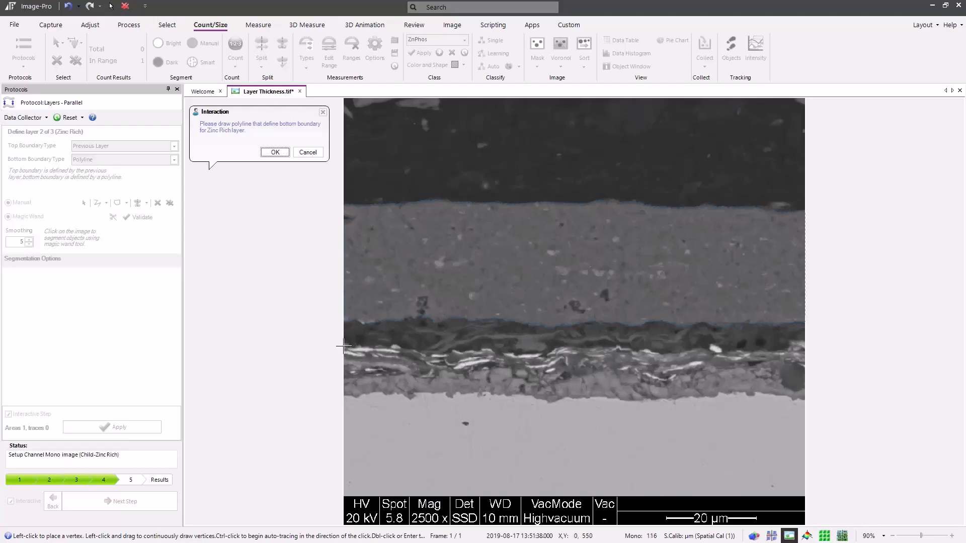
mouse_move(344, 346)
mouse_down()
mouse_move(677, 353)
mouse_move(803, 344)
mouse_up()
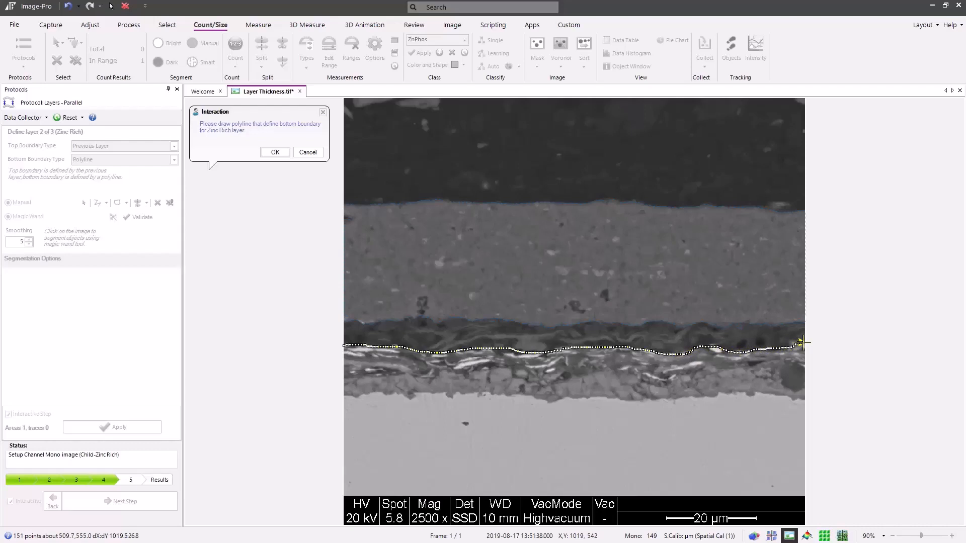
double_click(803, 343)
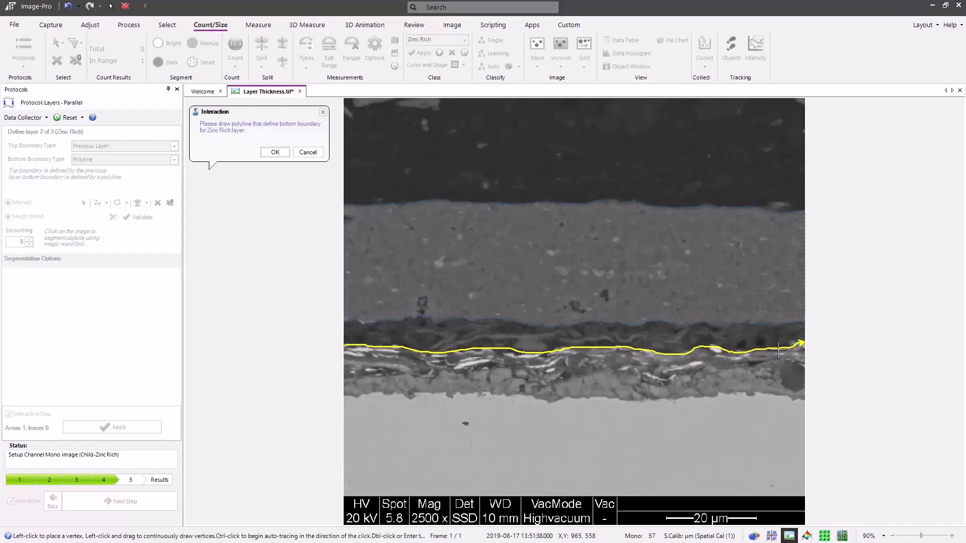
click(276, 153)
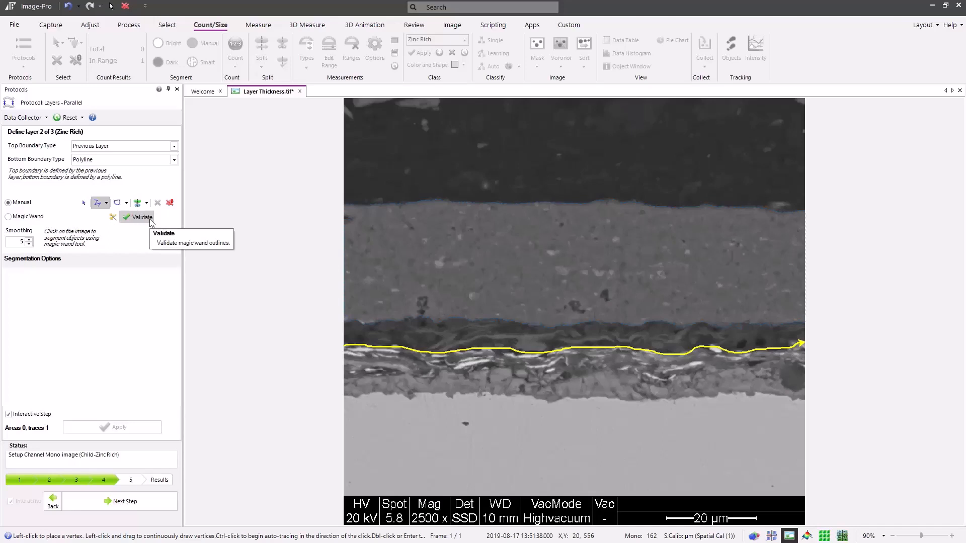
Step: Define the Organic Toplayer's bottom boundary by outlining the light grey region beneath it with the Magic Wand, and generate the results
click(131, 504)
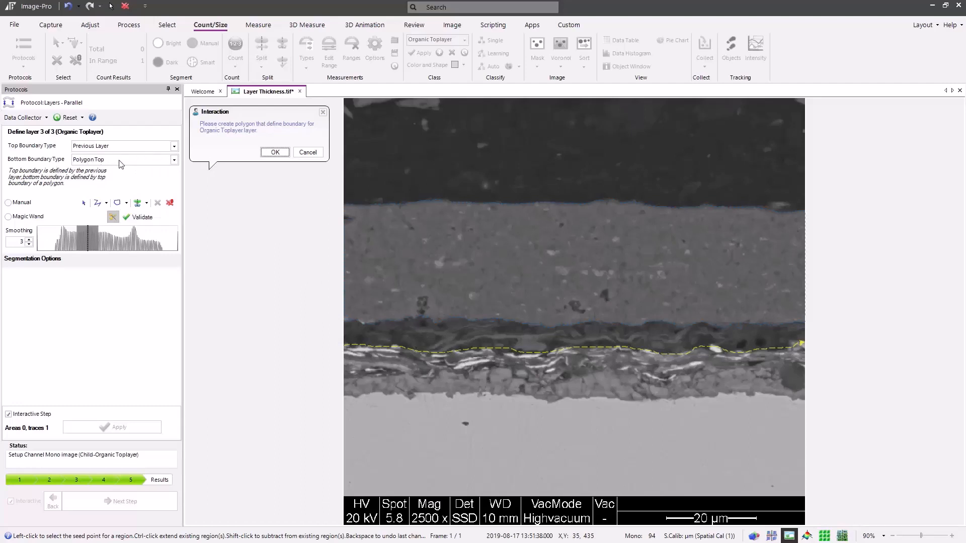
click(399, 428)
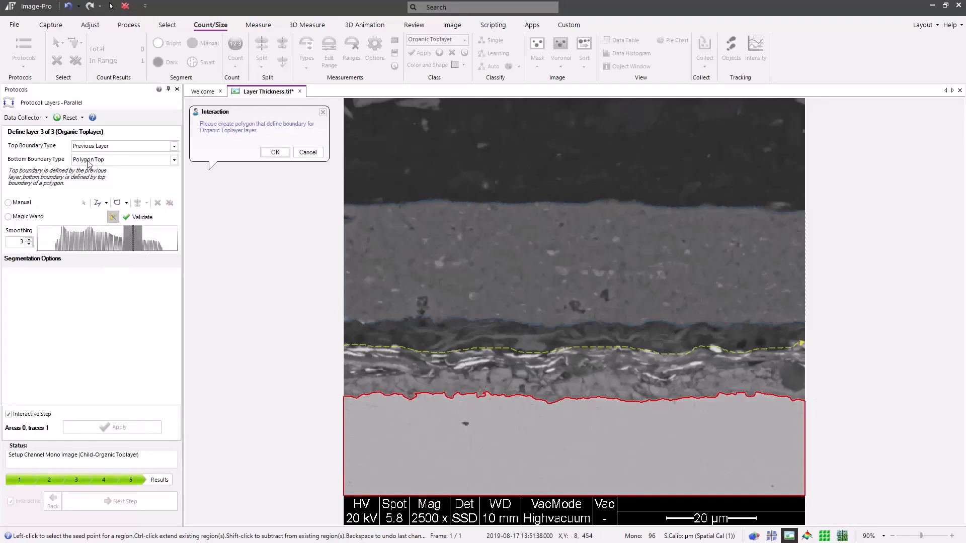
click(272, 153)
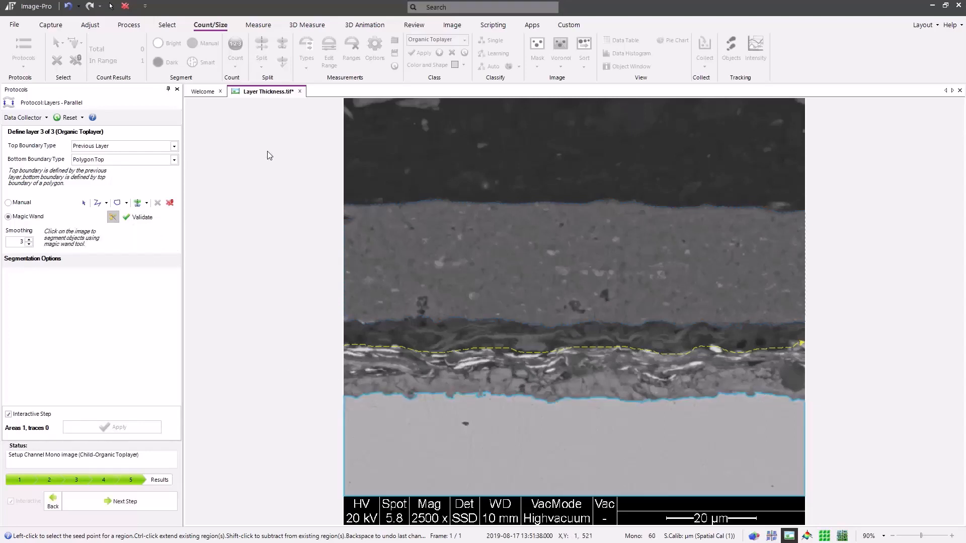
click(128, 504)
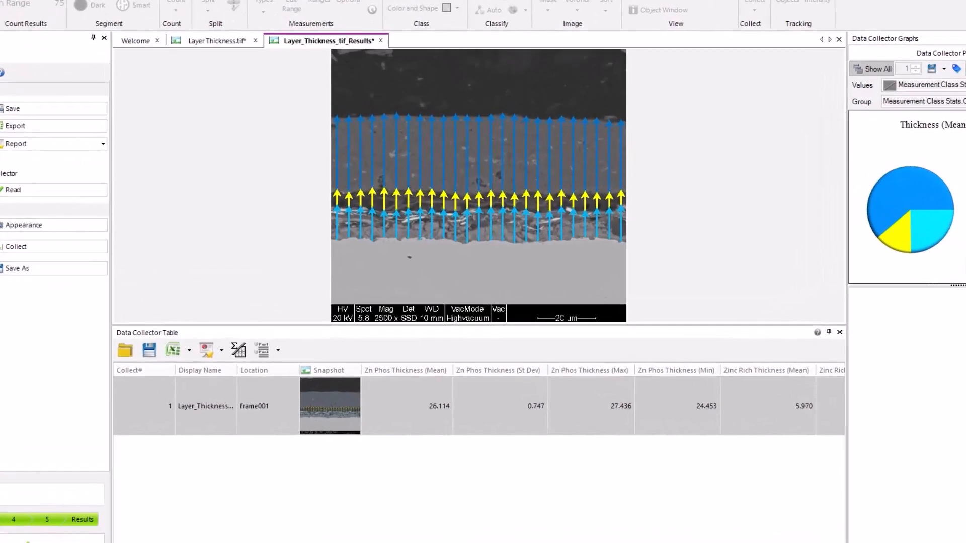
Step: Review the thickness values of all layers and the Measurement Class Stats table, and finish the protocol
scroll(476, 424, right, 10)
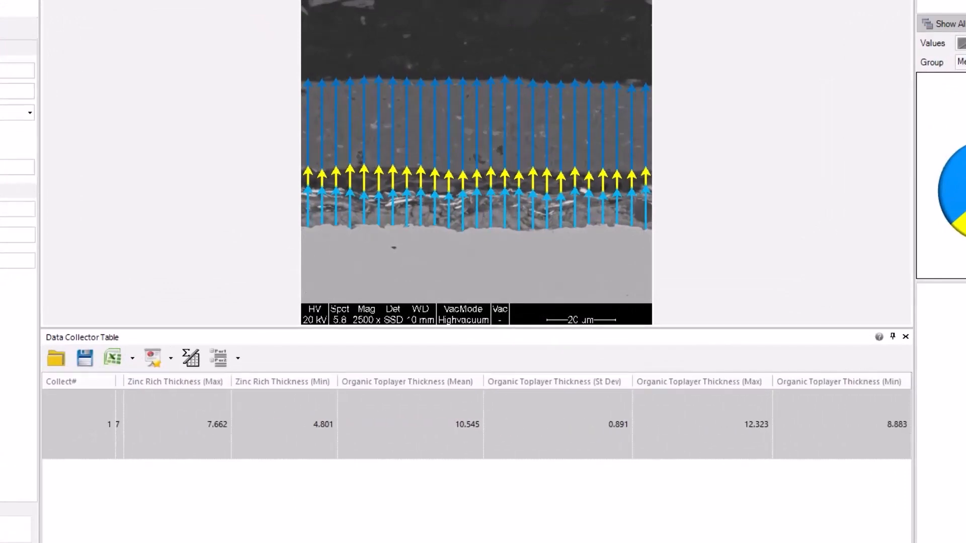
scroll(477, 424, left, 10)
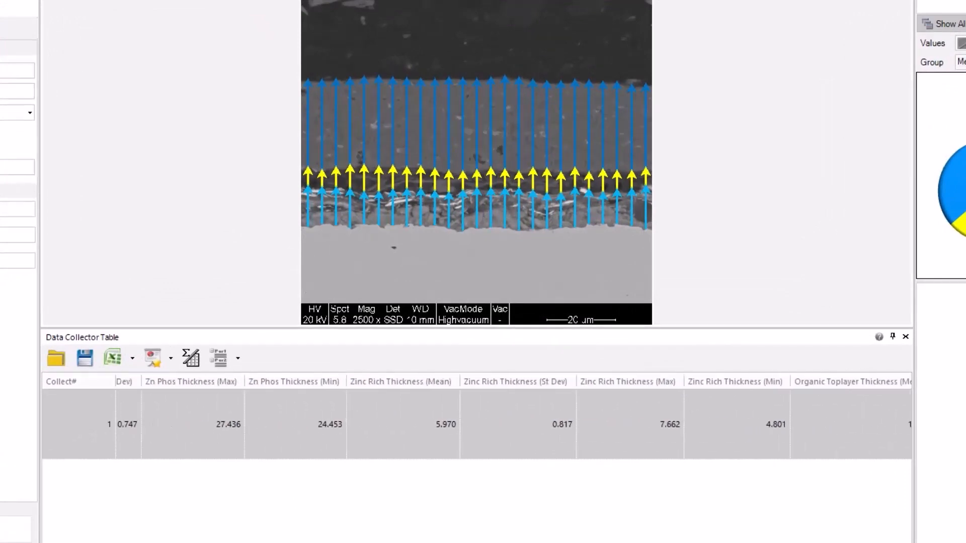
scroll(477, 424, right, 1)
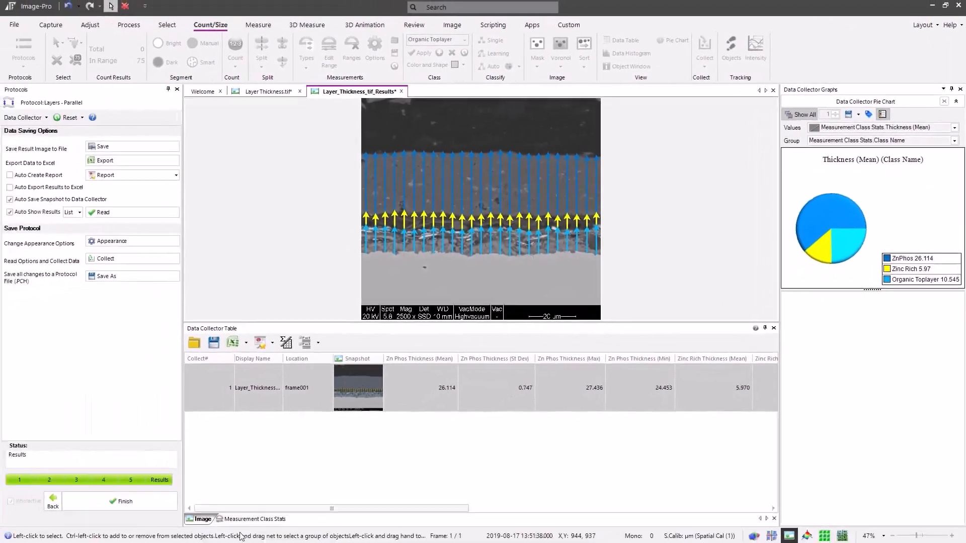
click(246, 520)
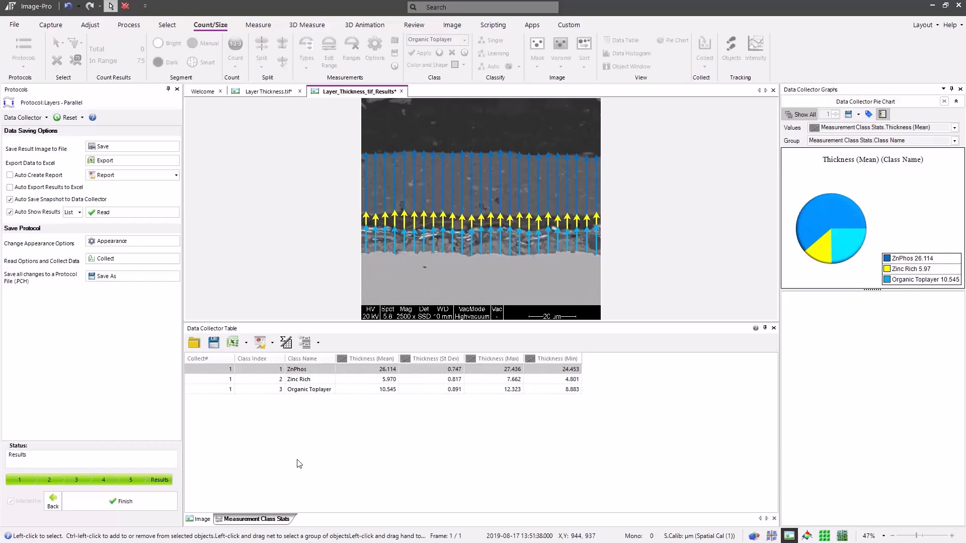
click(116, 506)
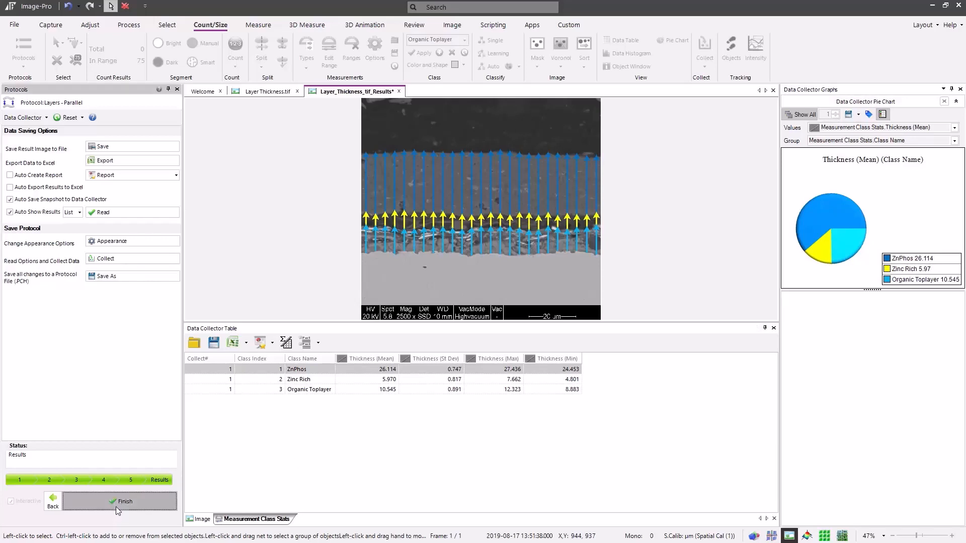